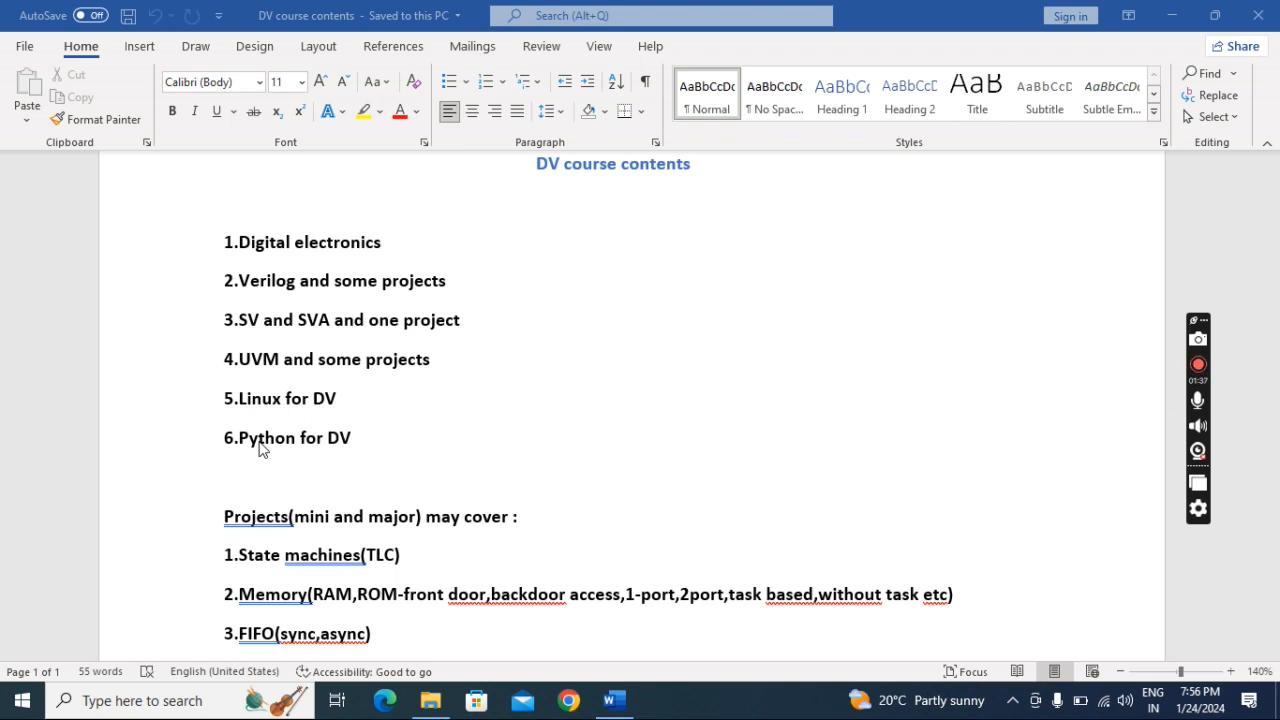
# - Jump to the document's end to show the remaining project topics and closing note
pyautogui.click(557, 502)
pyautogui.hotkey('ctrl', 'End')
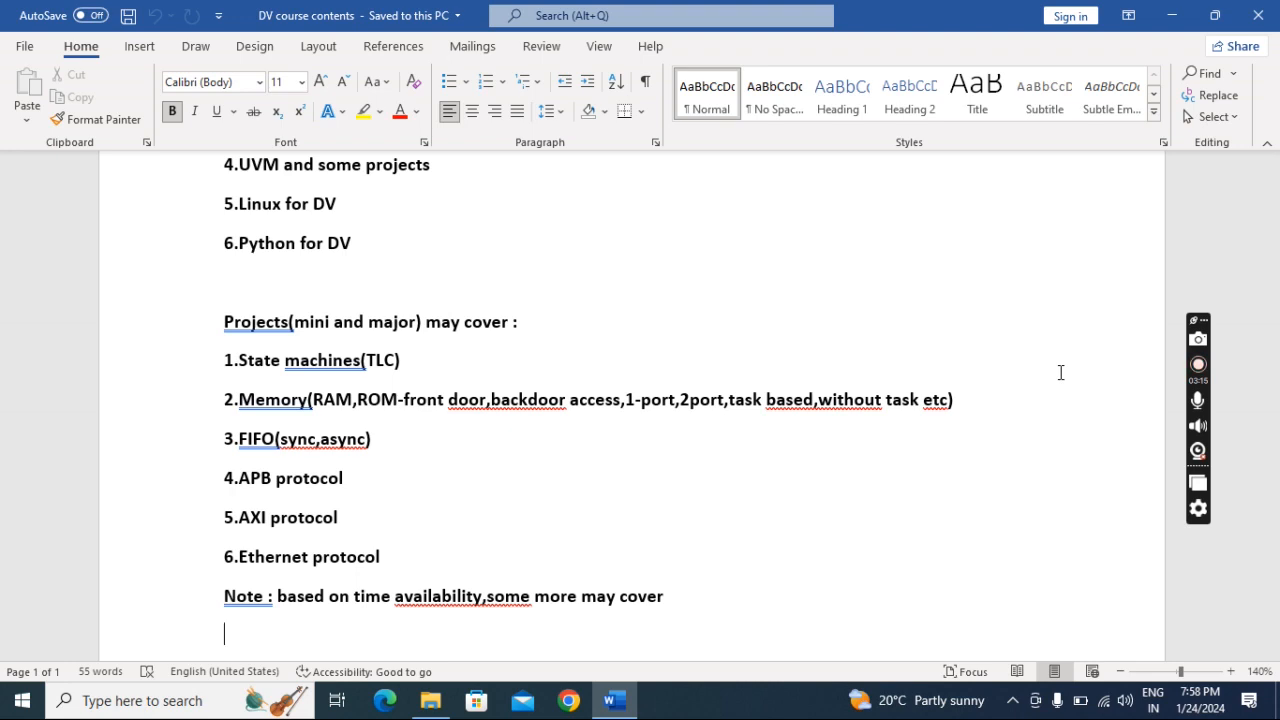
pyautogui.moveTo(1132, 378)
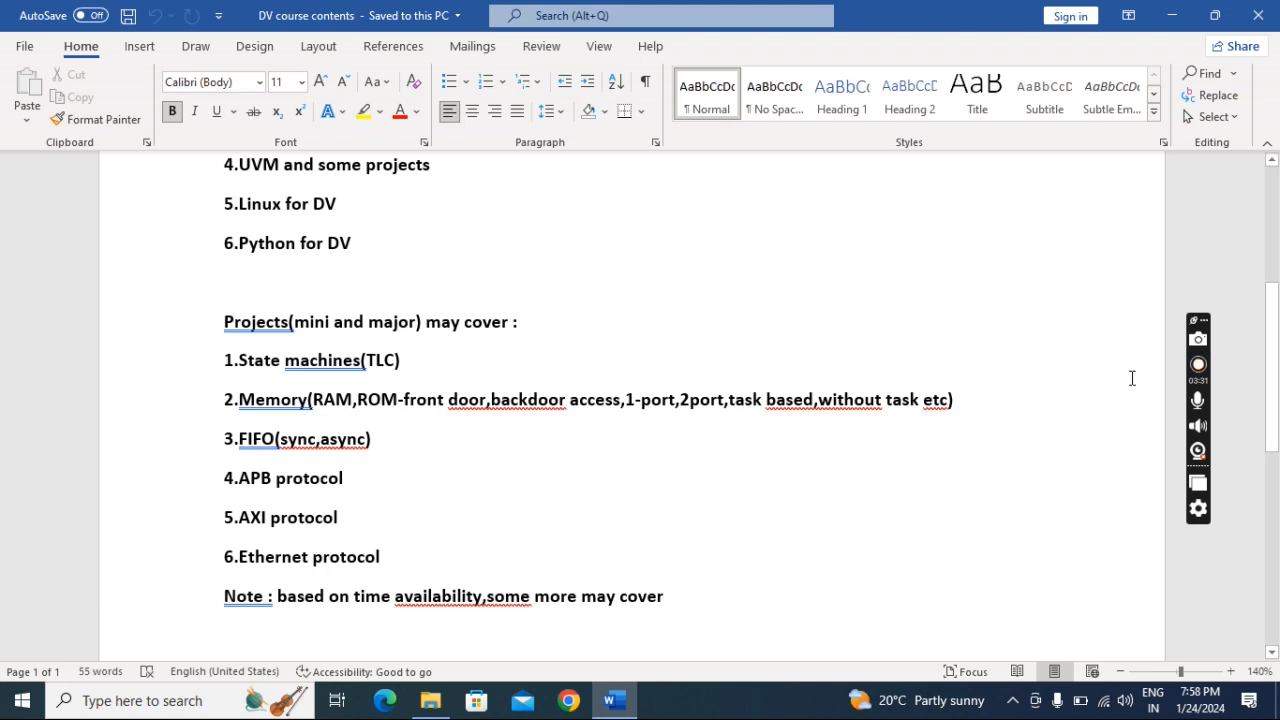
pyautogui.scroll(3, 1100, 380)
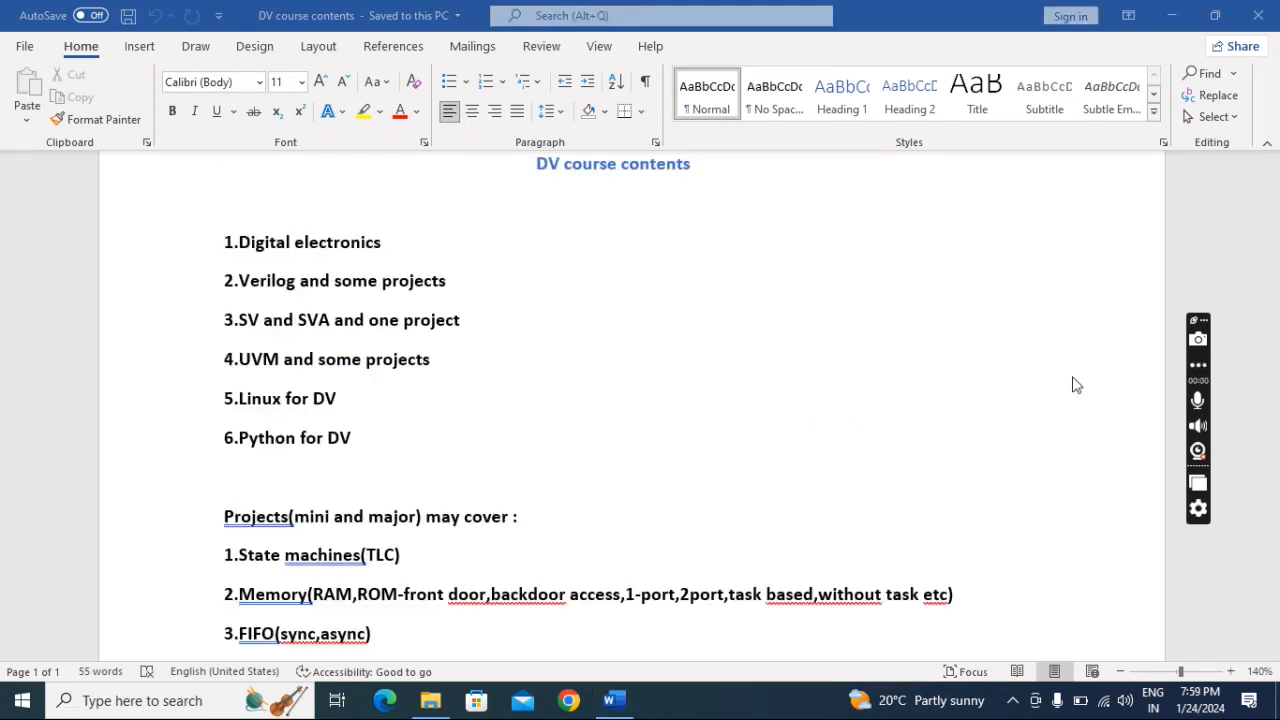